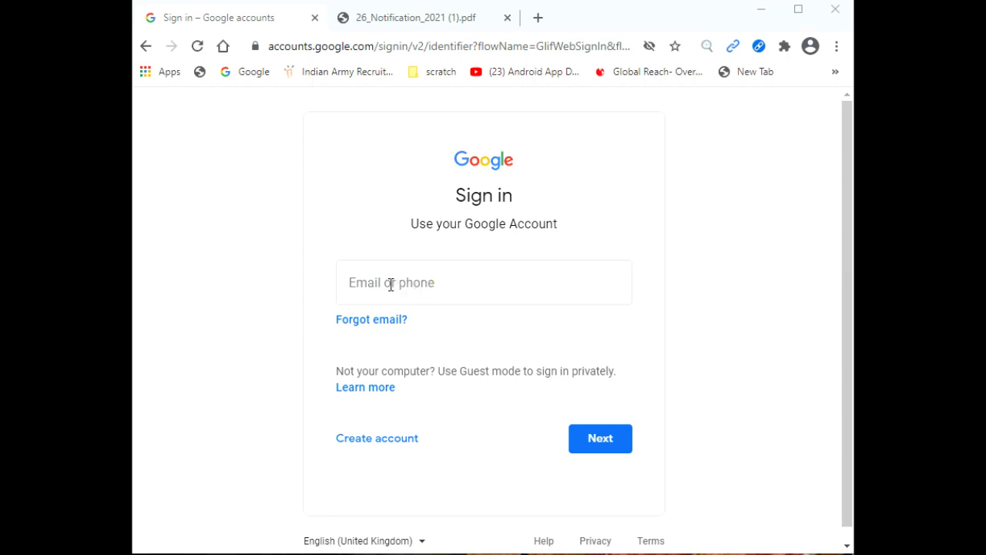
Step: Enter the school's cbsedigitaledu.in account email address and continue to the password step
click(440, 282)
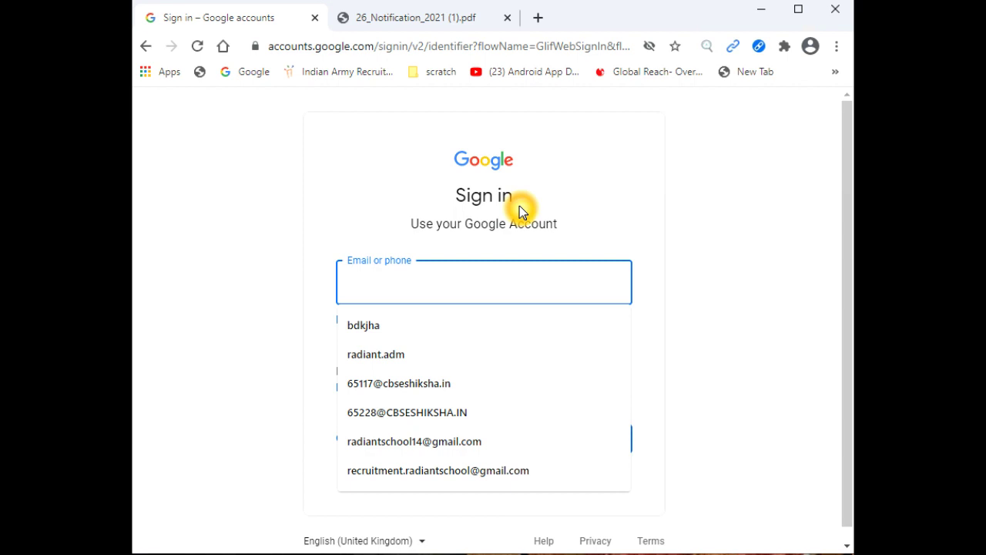
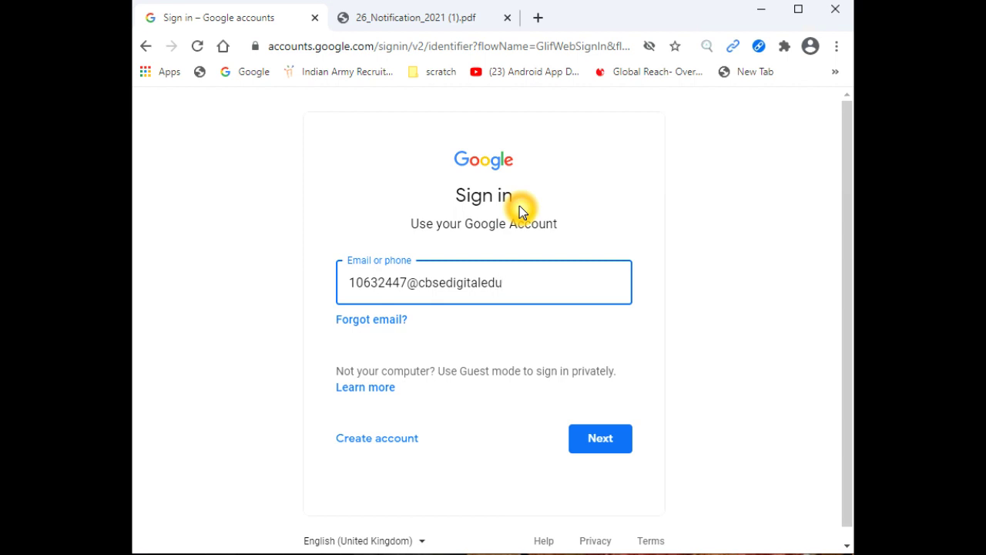
click(601, 444)
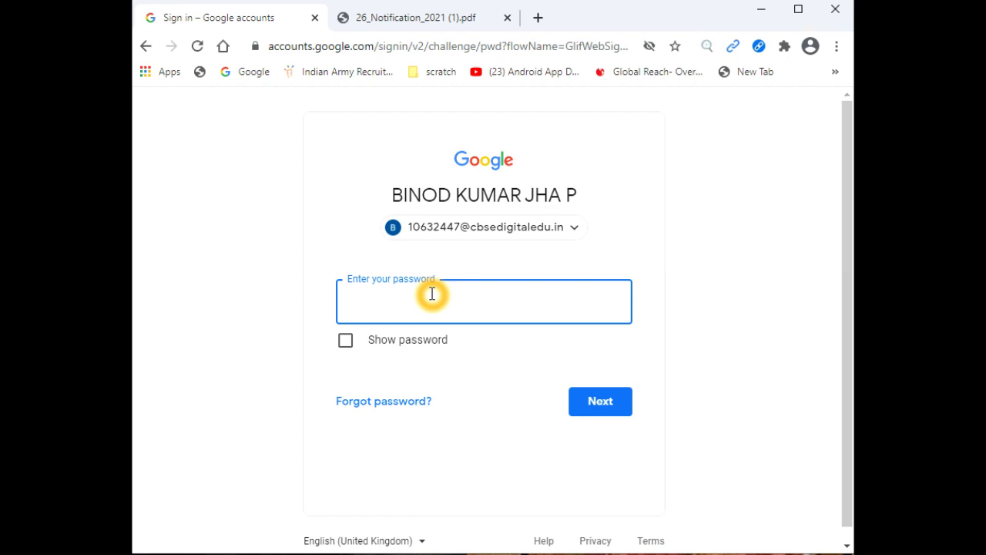
Step: Submit the account password, then retype it after the 'Wrong password' error to sign in
text(*****)
text(*****)
click(599, 399)
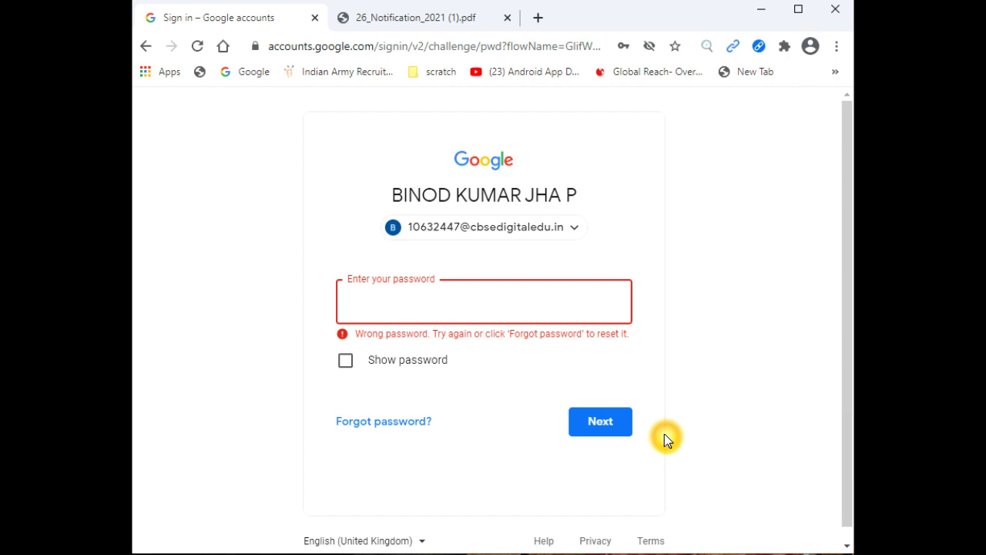
text(••••••••)
click(609, 424)
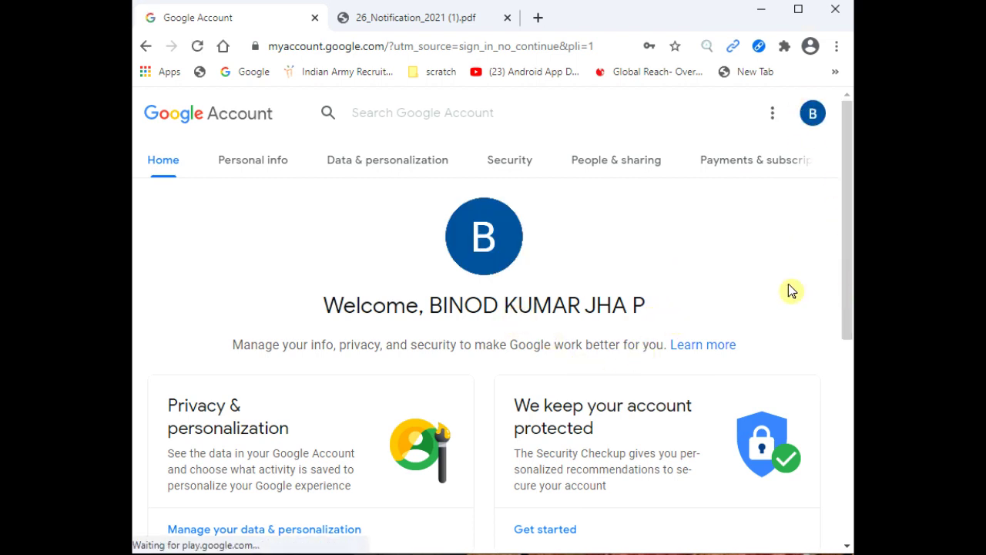
Step: Let sign-in finish until the Google Account home page welcomes the user
click(684, 347)
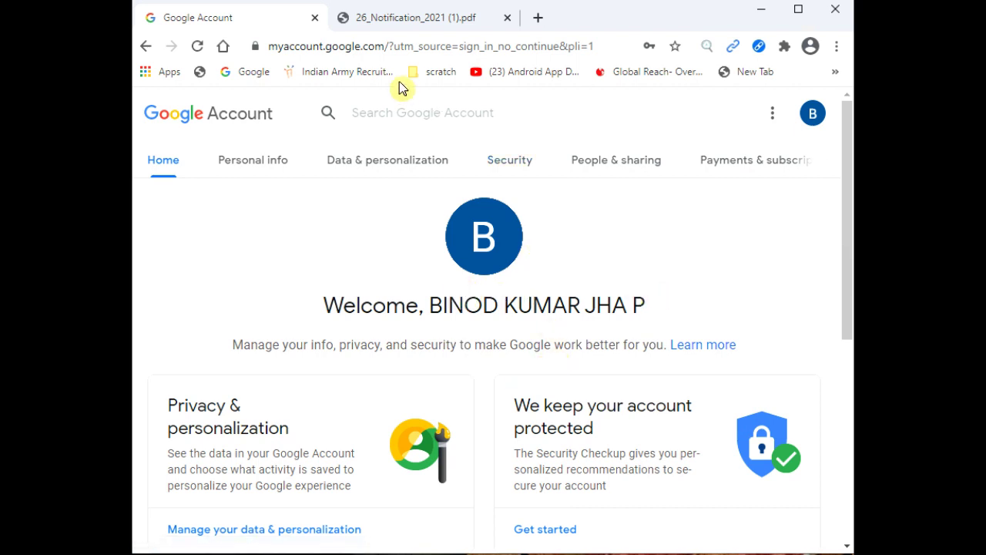
Step: In the 26_Notification_2021 (1).pdf notice, scroll to and follow the forms.gle registration link
click(400, 24)
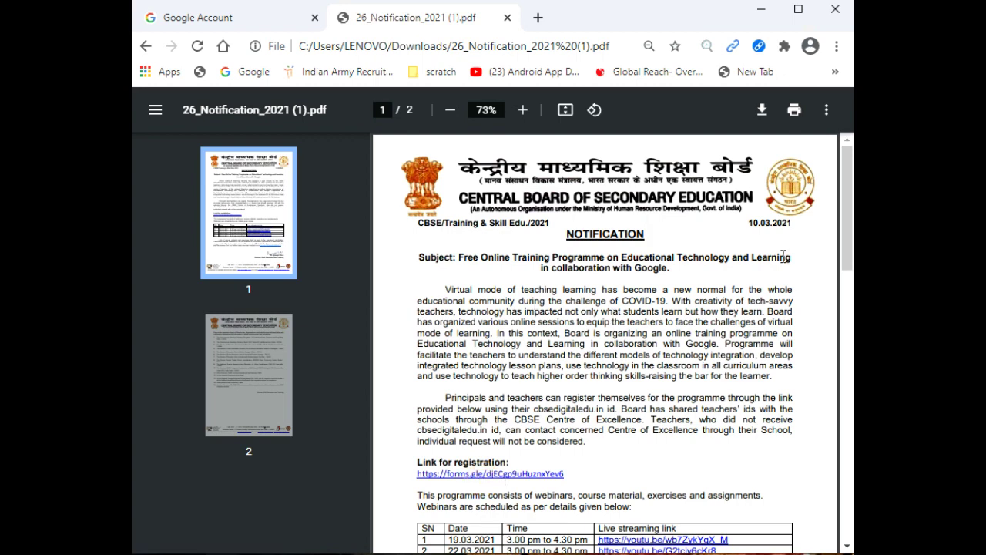
drag(847, 218, 847, 256)
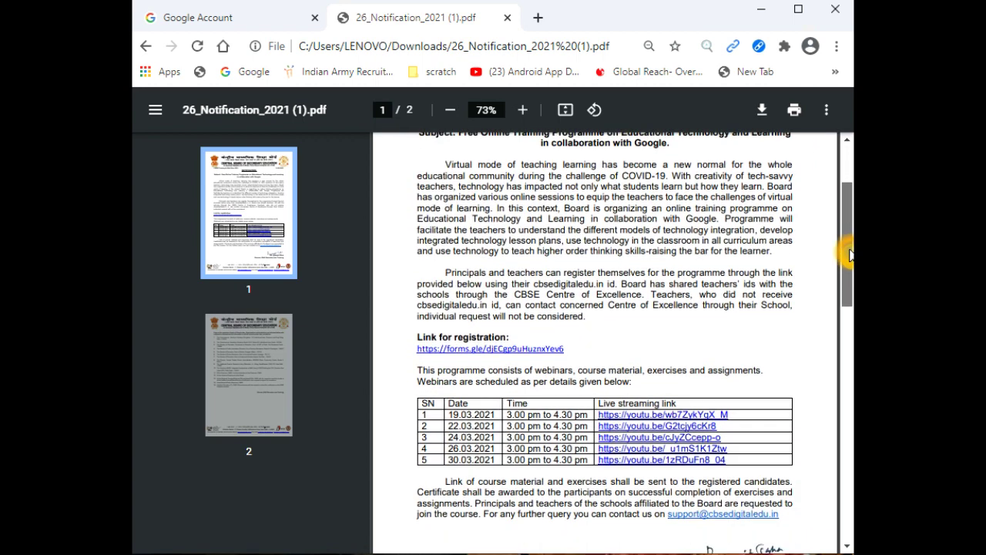
click(490, 352)
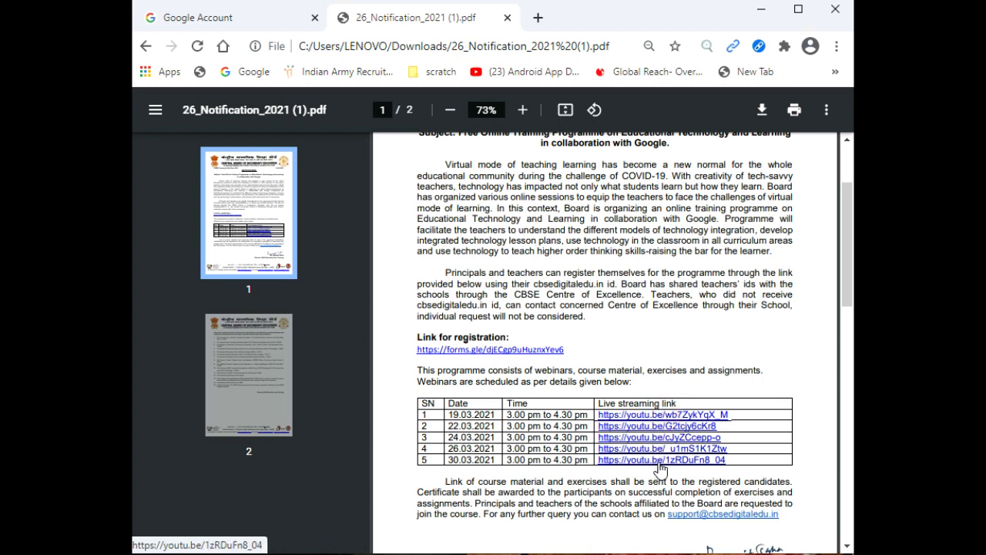
click(469, 353)
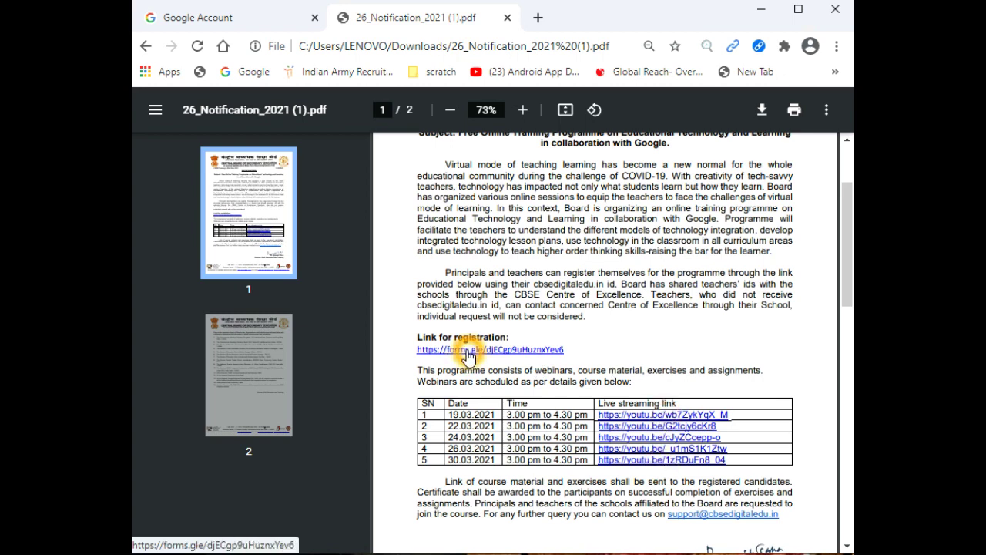
Step: Open the registration form and enter the participant's full name and cbsedigitaledu.in e-mail
click(468, 353)
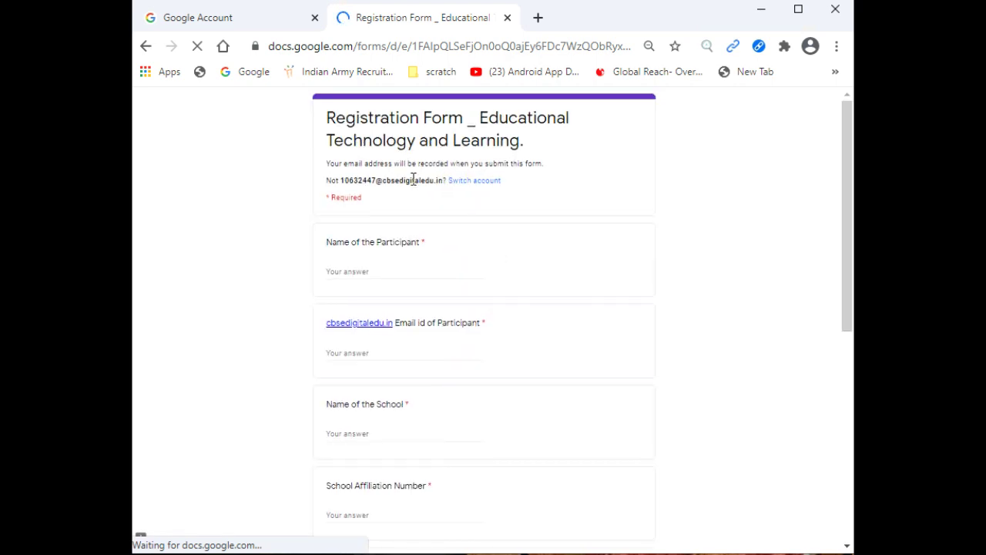
click(364, 270)
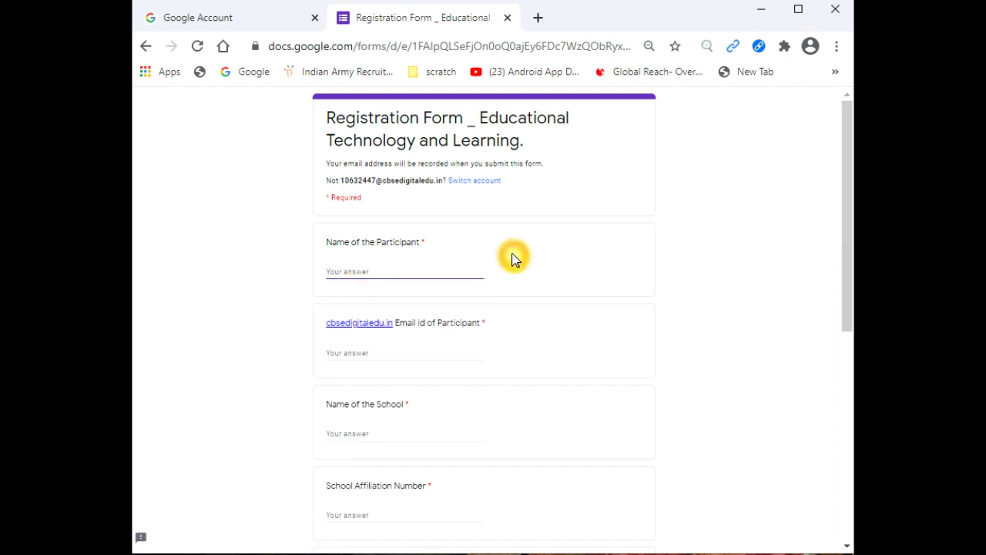
click(426, 354)
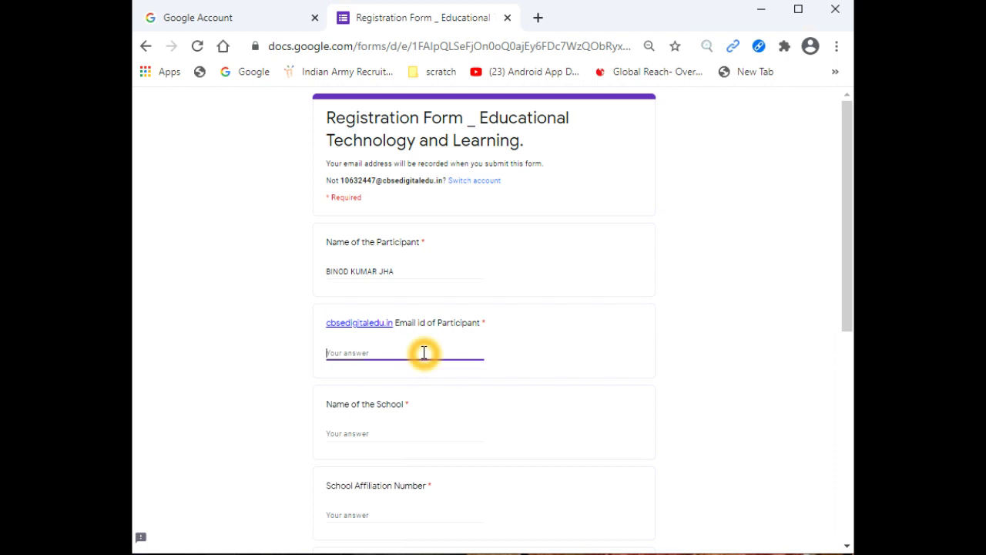
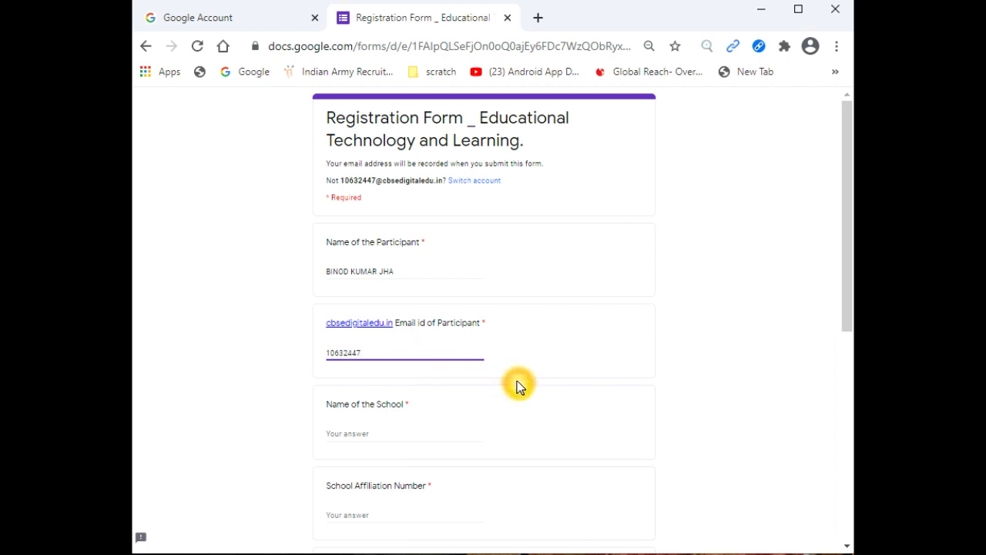
Step: Enter Radiant International School as the school name and 330120 as the affiliation number
click(381, 433)
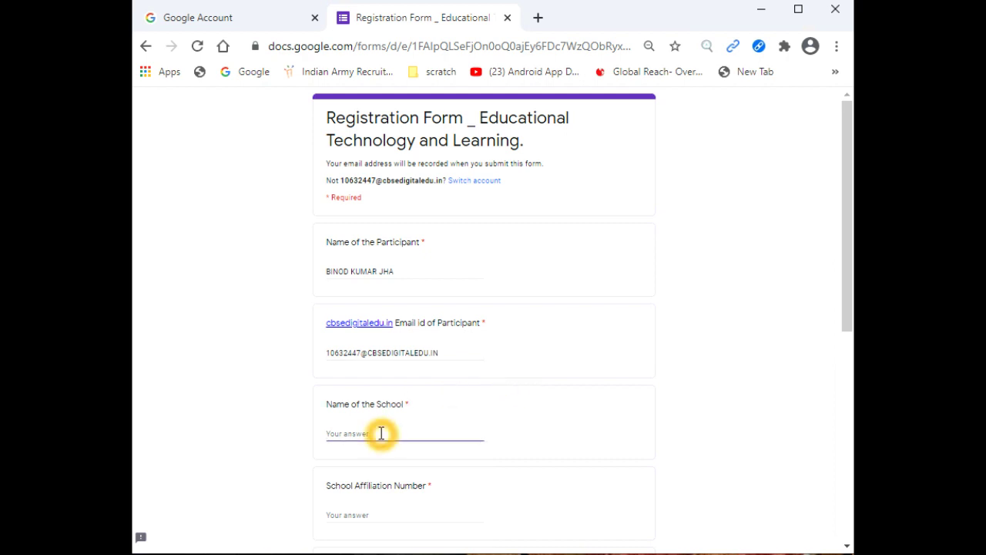
text(RA)
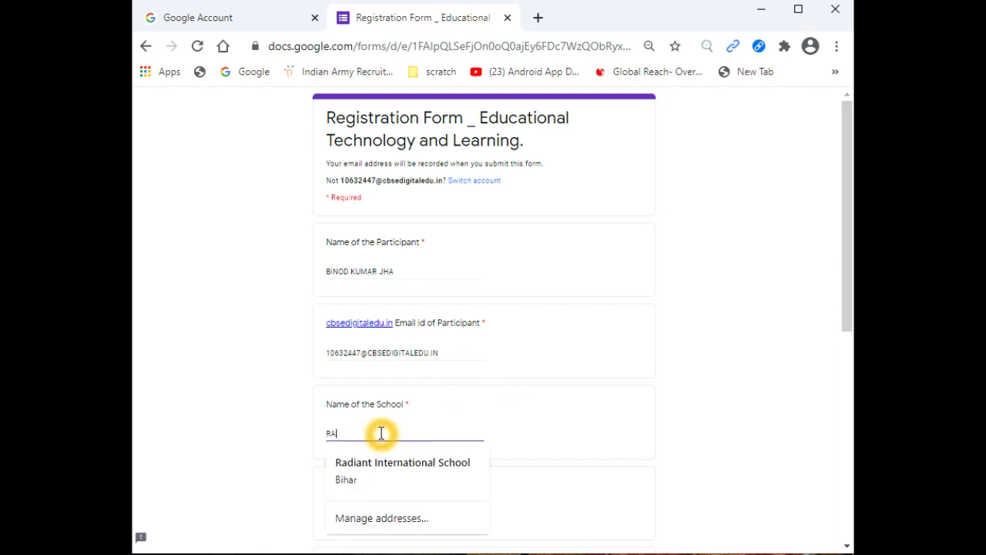
text(DIANT)
click(381, 476)
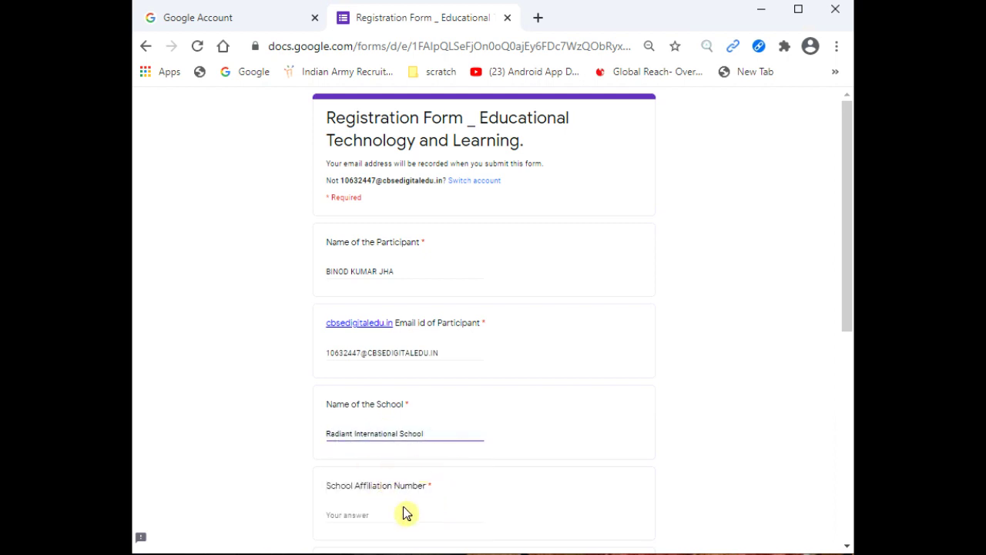
click(366, 510)
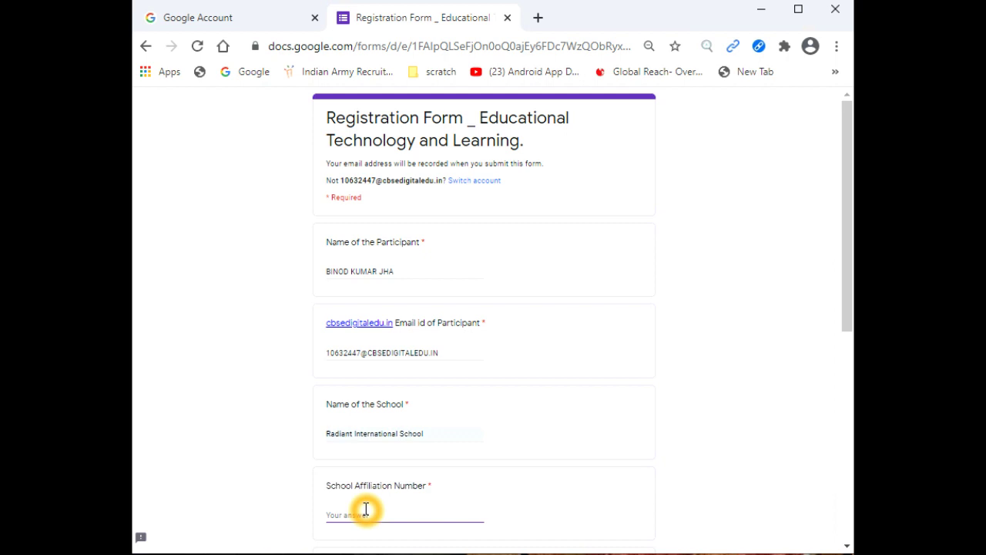
text(330120)
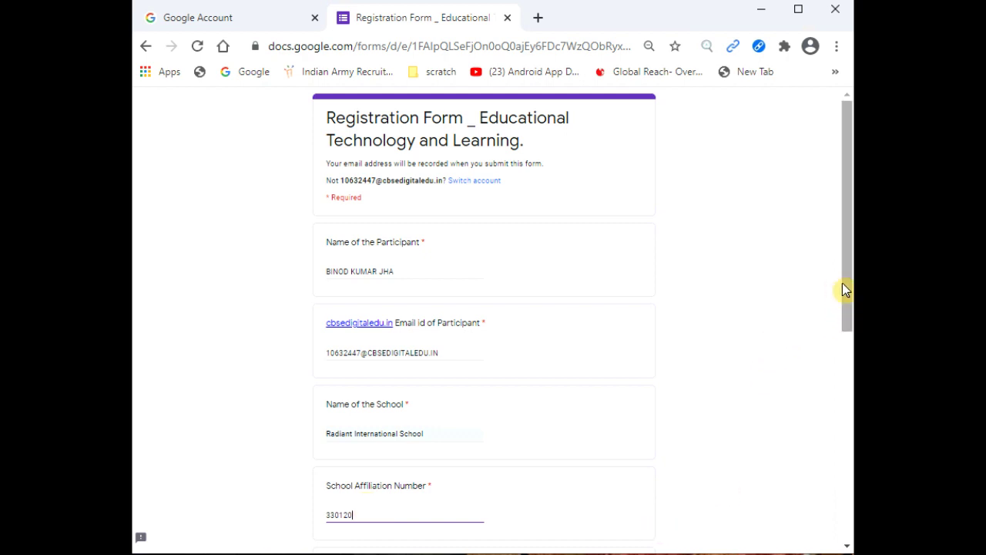
Step: Enter school code 65117 and choose CoE Patna as the centre
drag(844, 283, 845, 417)
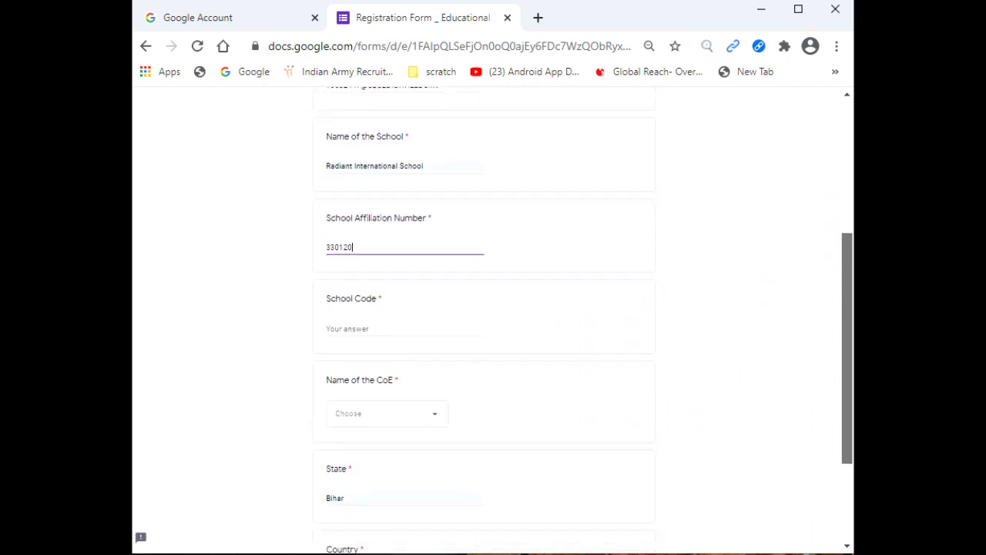
click(365, 329)
text(6511)
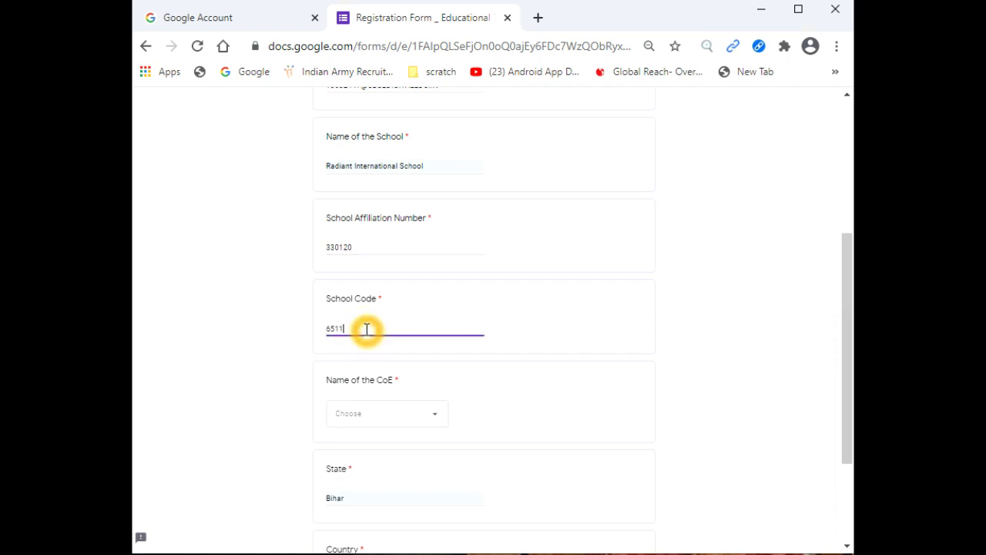
text(7)
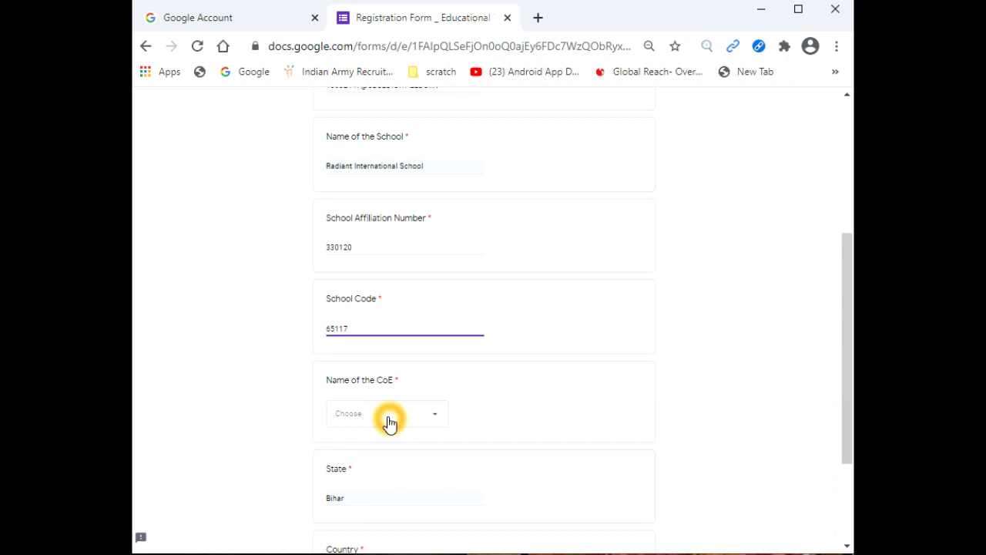
click(436, 419)
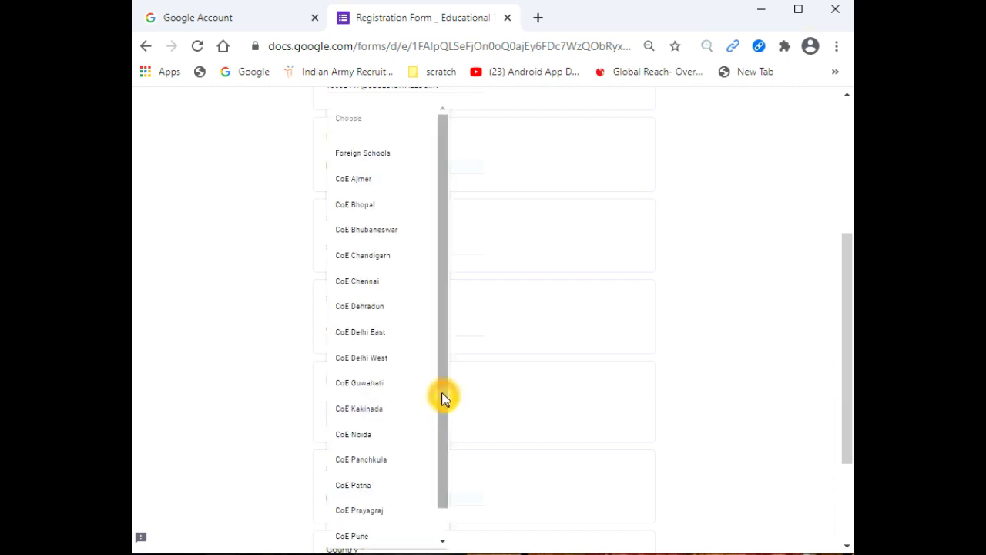
drag(442, 395, 443, 402)
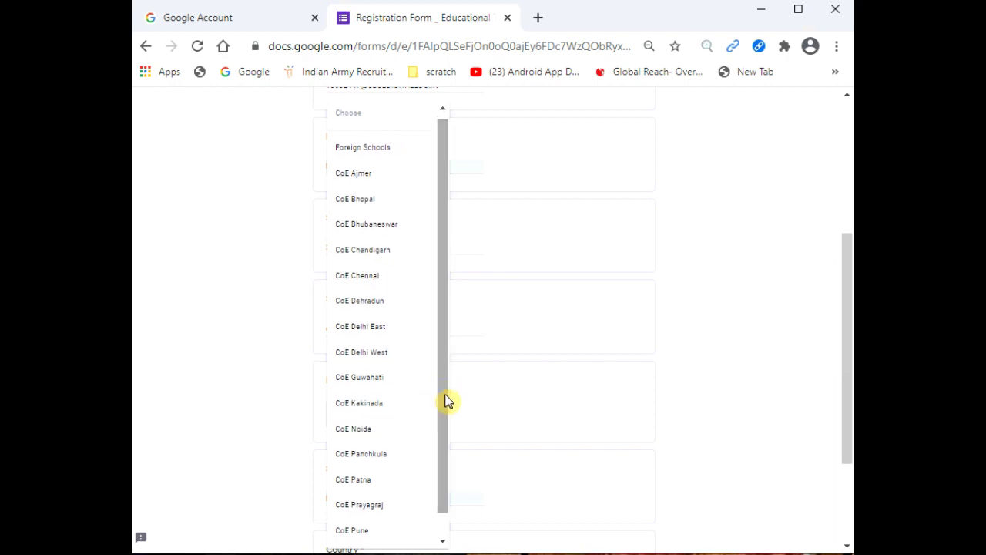
click(382, 481)
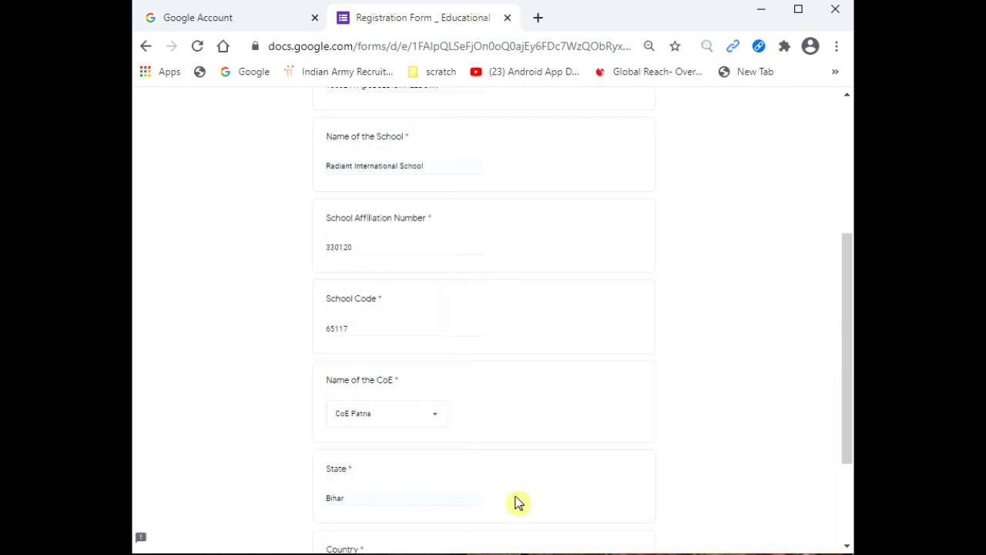
Step: Fill in INDIA as the country and submit the completed registration form
drag(843, 279, 846, 355)
click(400, 426)
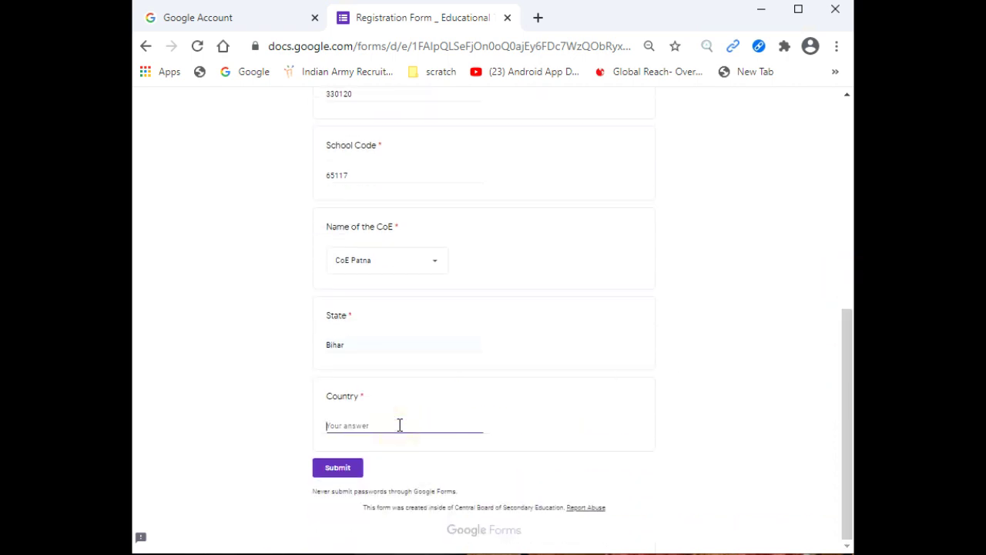
text(INDIA)
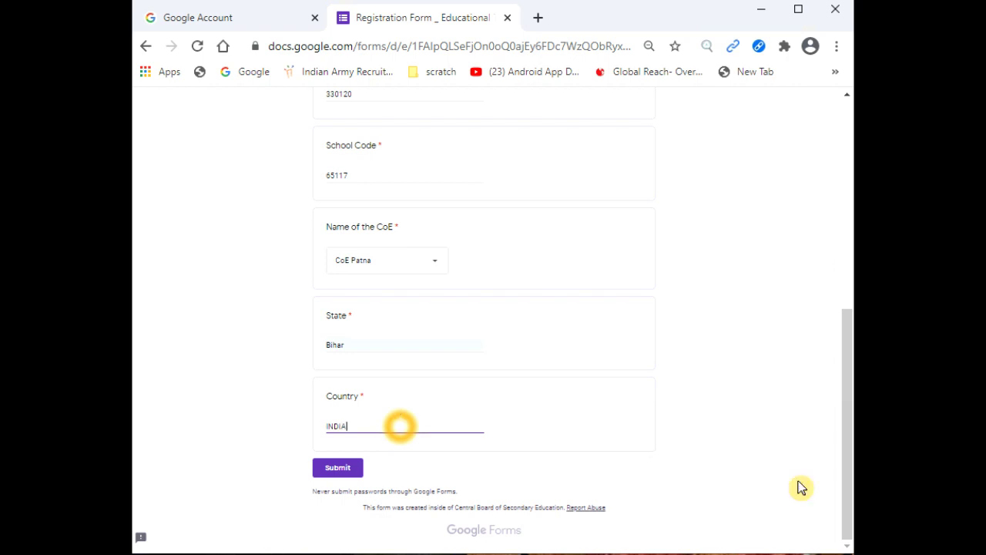
drag(845, 447, 815, 221)
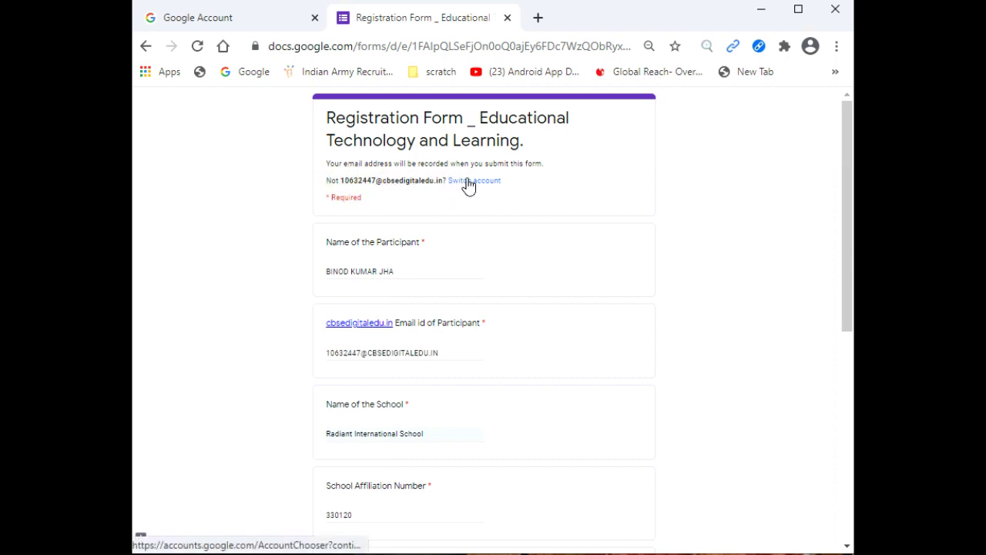
drag(844, 169, 844, 377)
click(344, 470)
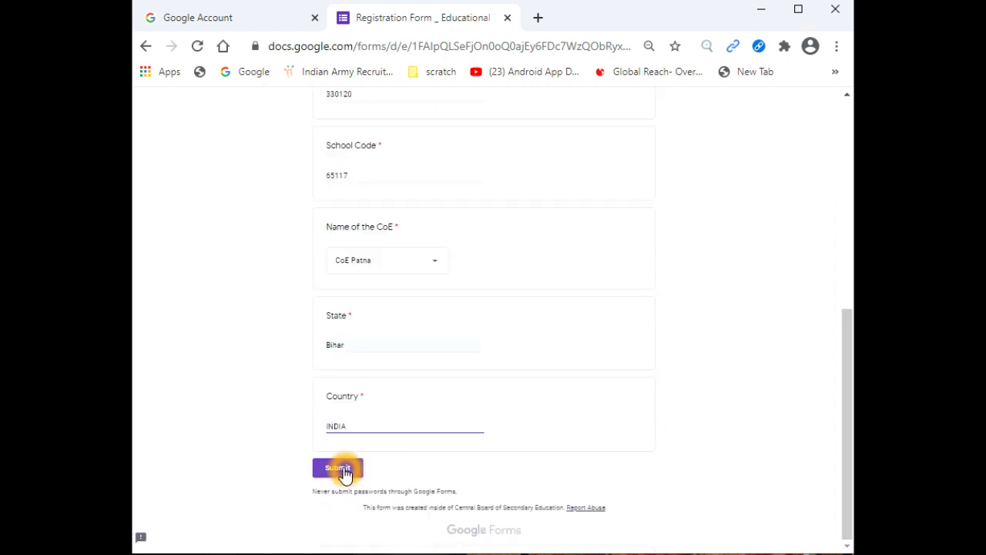